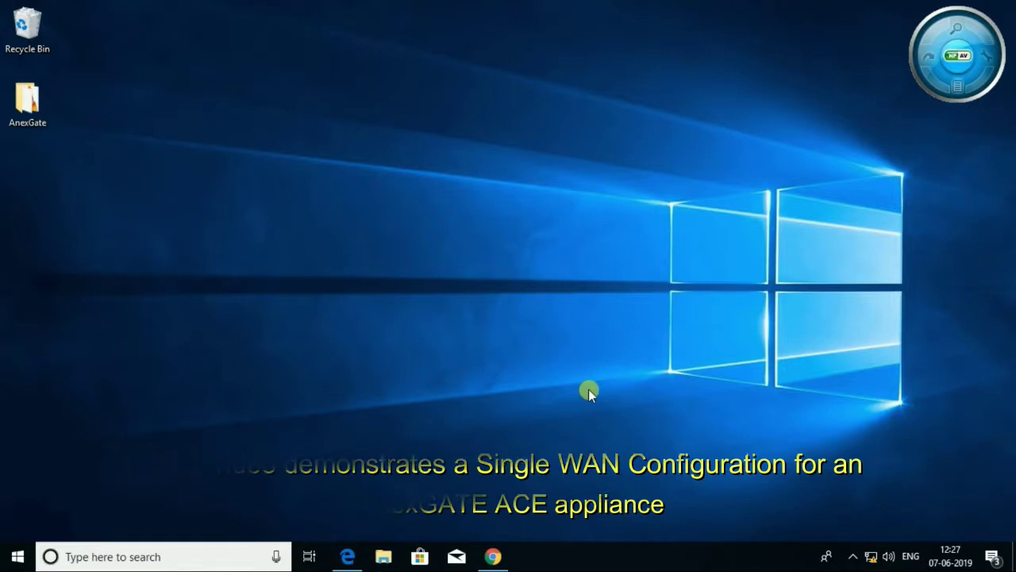
Step: Open 192.168.100.1 in Chrome and sign in with the default admin account
{"action": "left_click", "coordinate": [493, 556]}
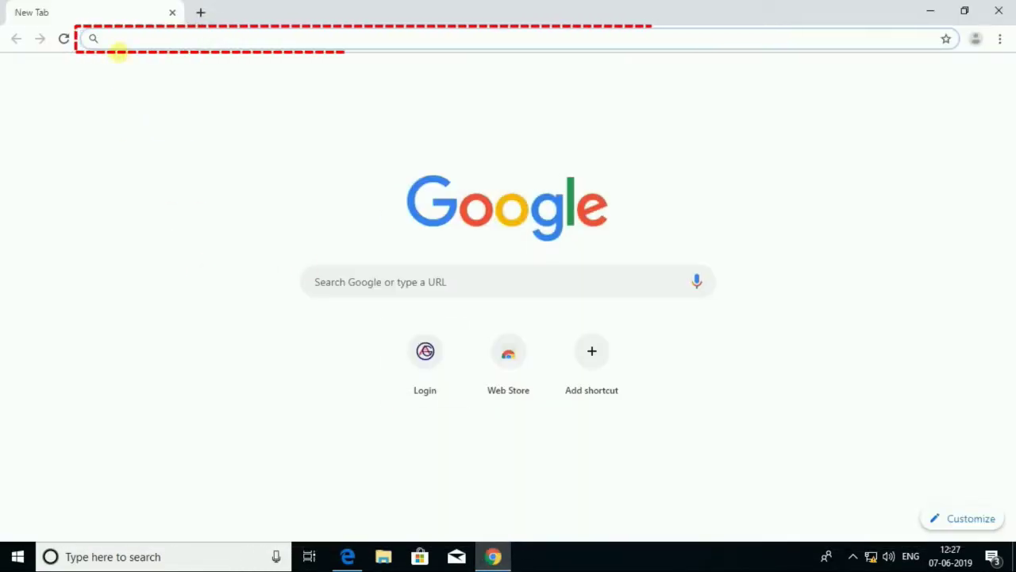
{"action": "type", "text": "192"}
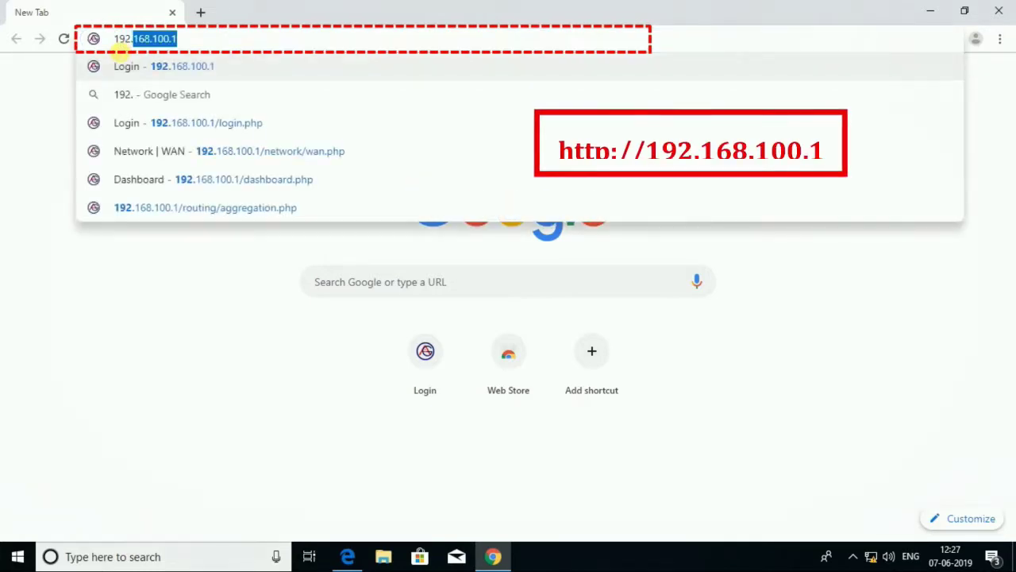
{"action": "type", "text": ".168.100.1/login.php"}
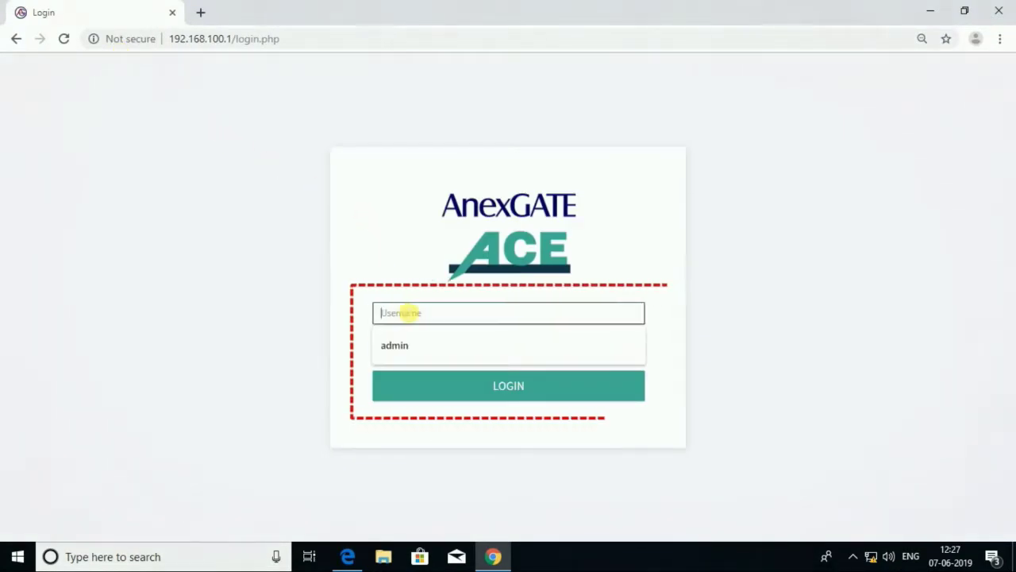
{"action": "type", "text": "admin"}
{"action": "key", "text": "Tab"}
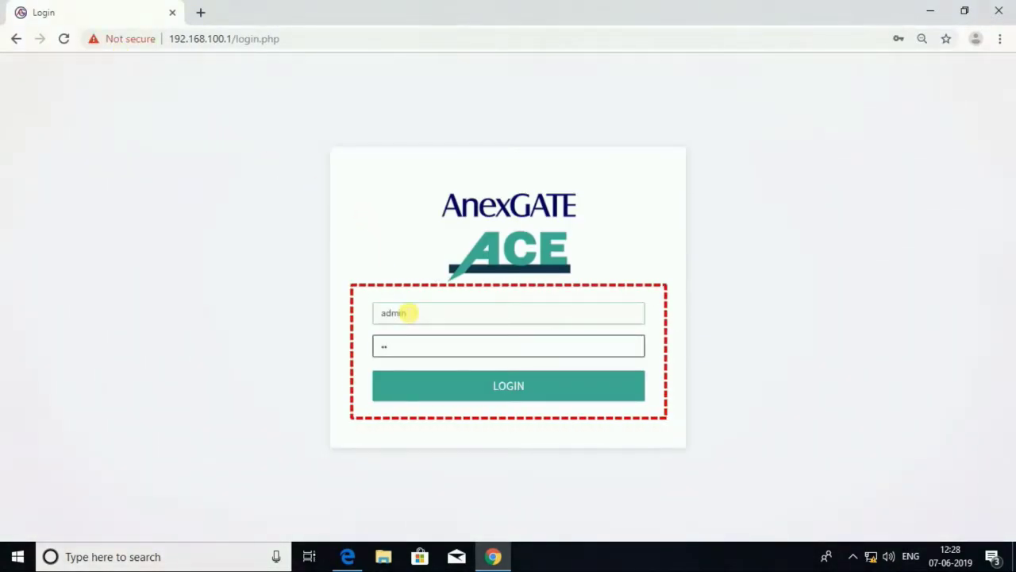
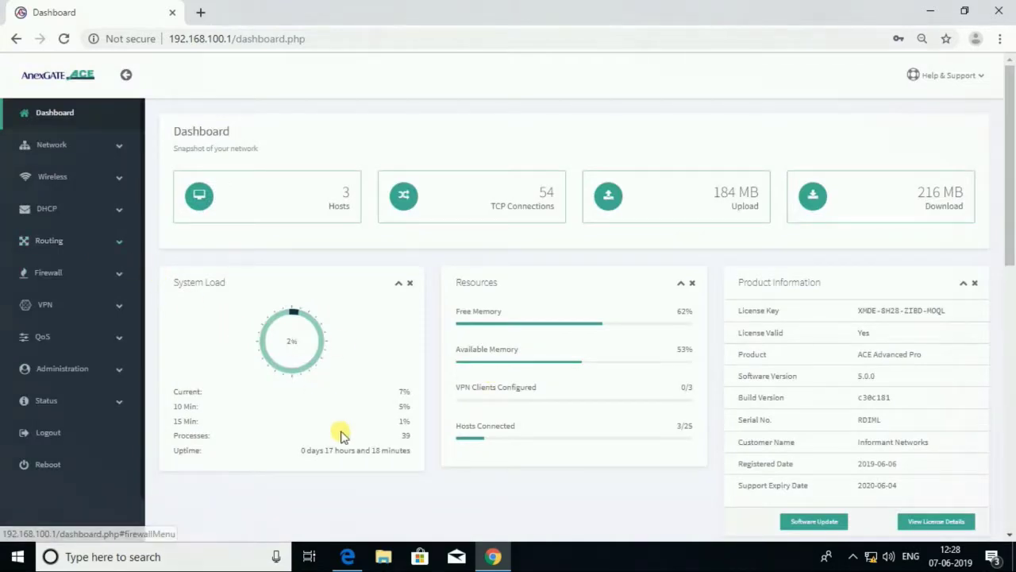
Step: Check the Dashboard's WAN table, then go to the Network > WAN settings page
{"action": "scroll", "coordinate": [340, 431], "scroll_direction": "down", "scroll_amount": 3}
{"action": "scroll", "coordinate": [340, 435], "scroll_direction": "down", "scroll_amount": 2}
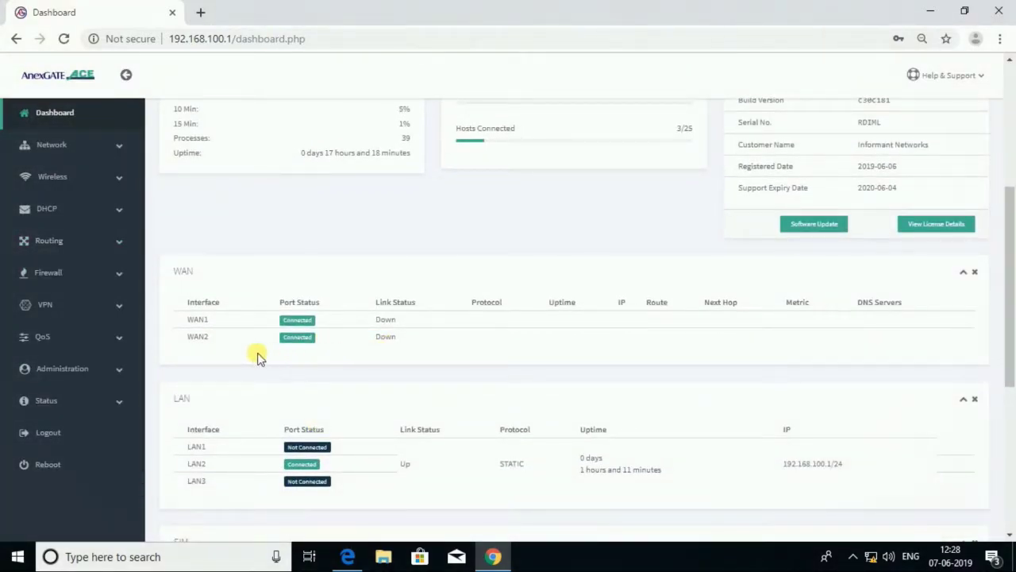
{"action": "scroll", "coordinate": [256, 357], "scroll_direction": "up", "scroll_amount": 1}
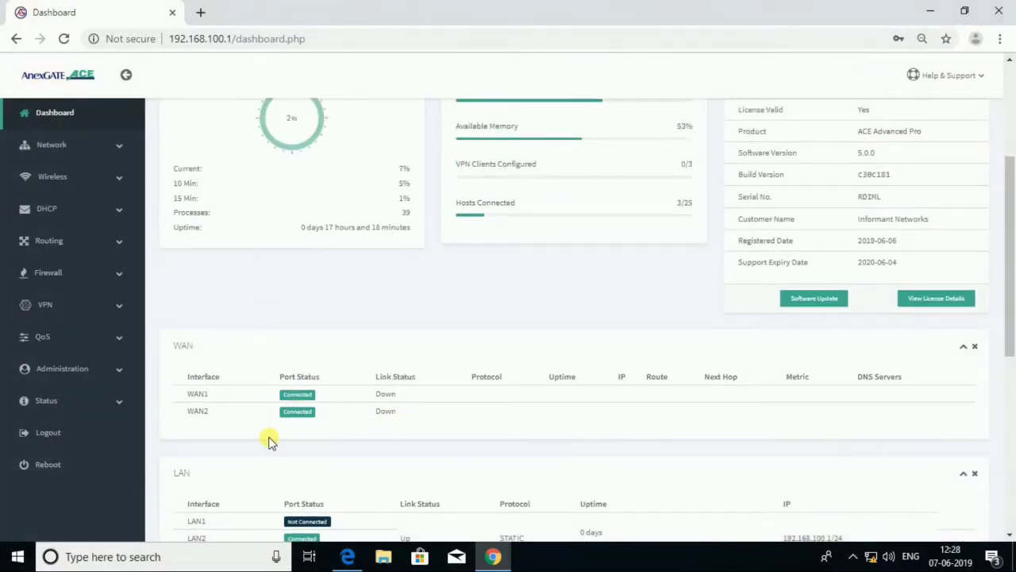
{"action": "scroll", "coordinate": [268, 440], "scroll_direction": "up", "scroll_amount": 3}
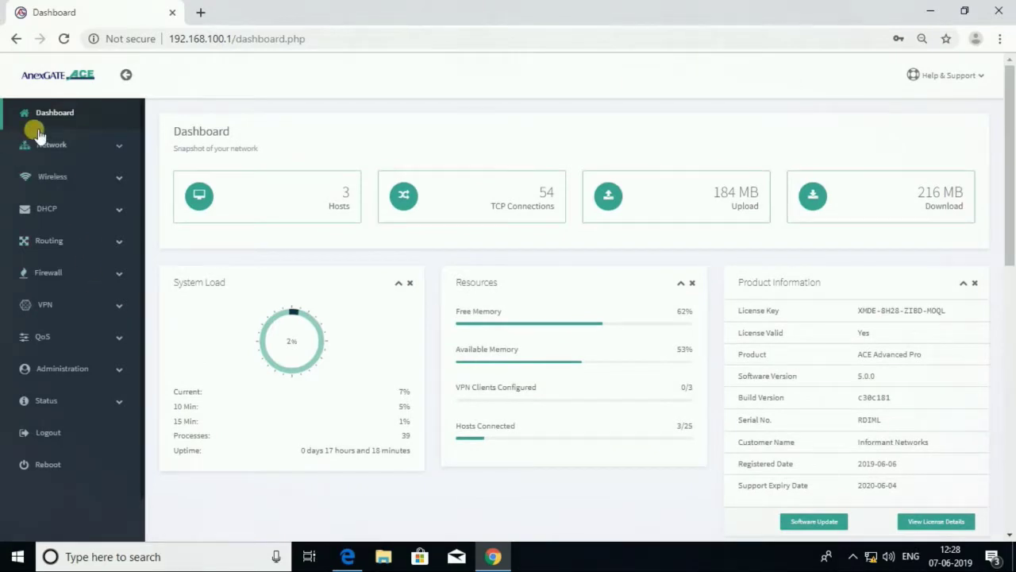
{"action": "left_click", "coordinate": [72, 144]}
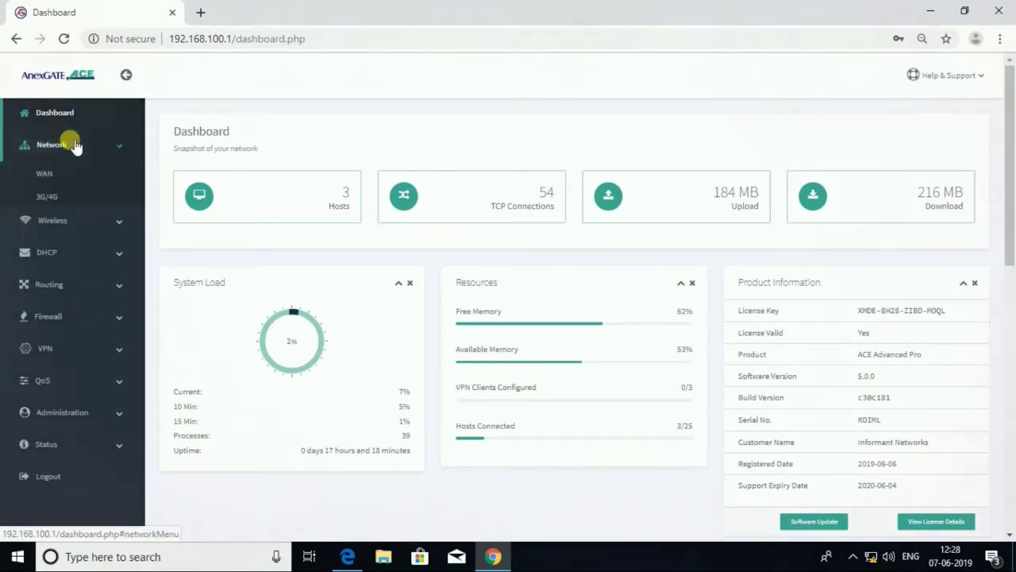
{"action": "left_click", "coordinate": [46, 175]}
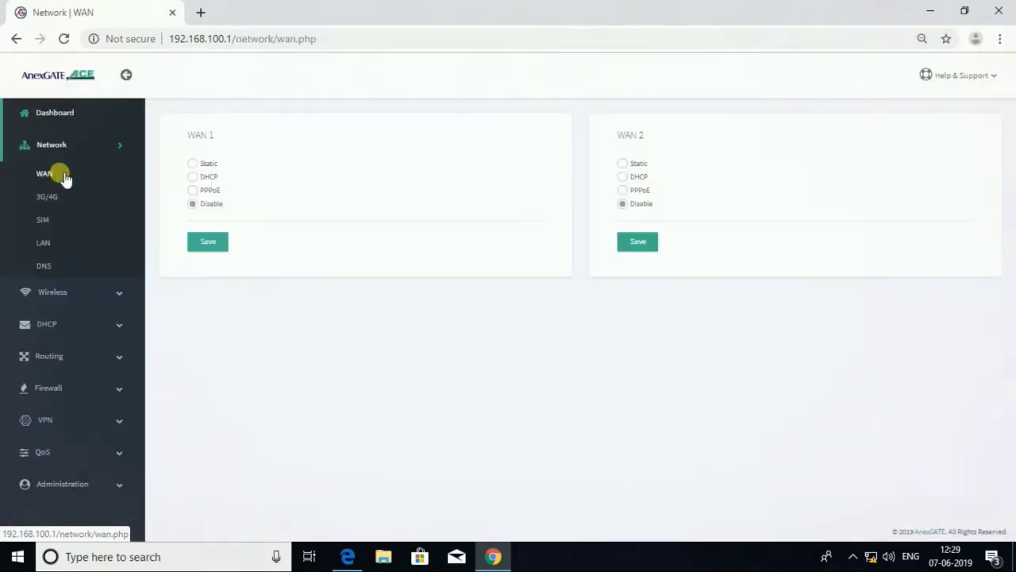
Step: Switch WAN 2 to PPPoE and enter the PPPoE user name and password
{"action": "left_click", "coordinate": [642, 192]}
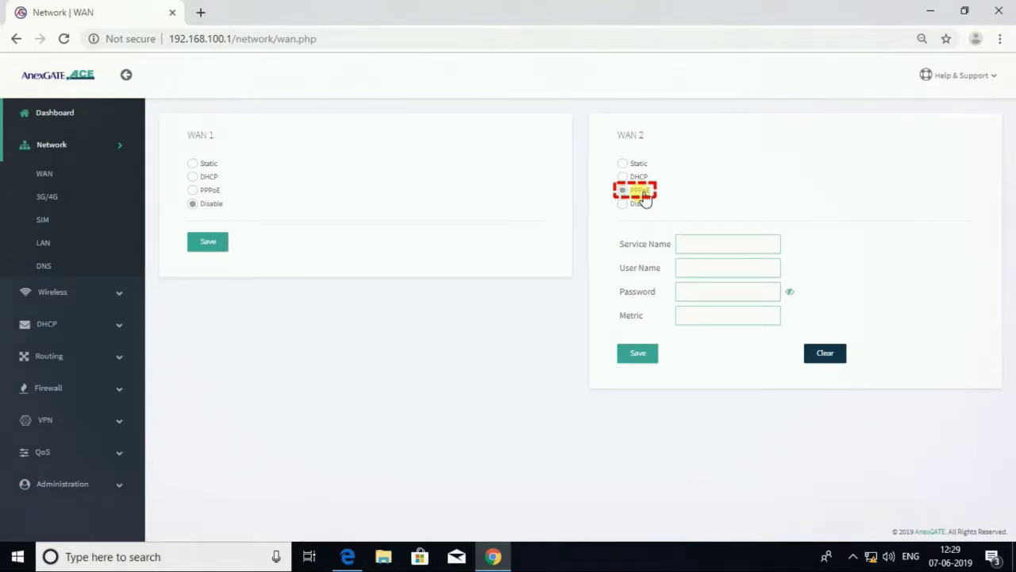
{"action": "left_click", "coordinate": [704, 274]}
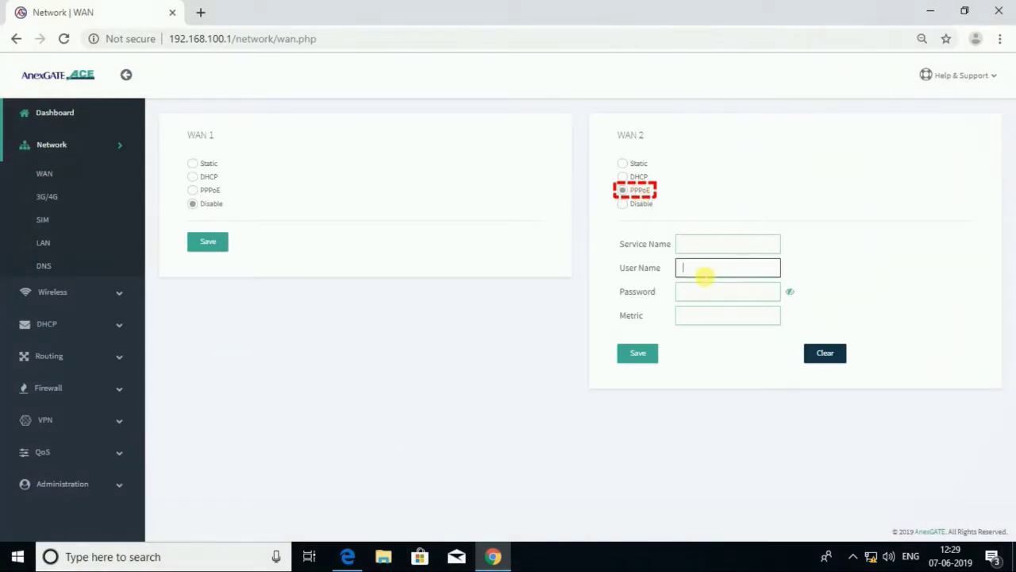
{"action": "type", "text": "ab"}
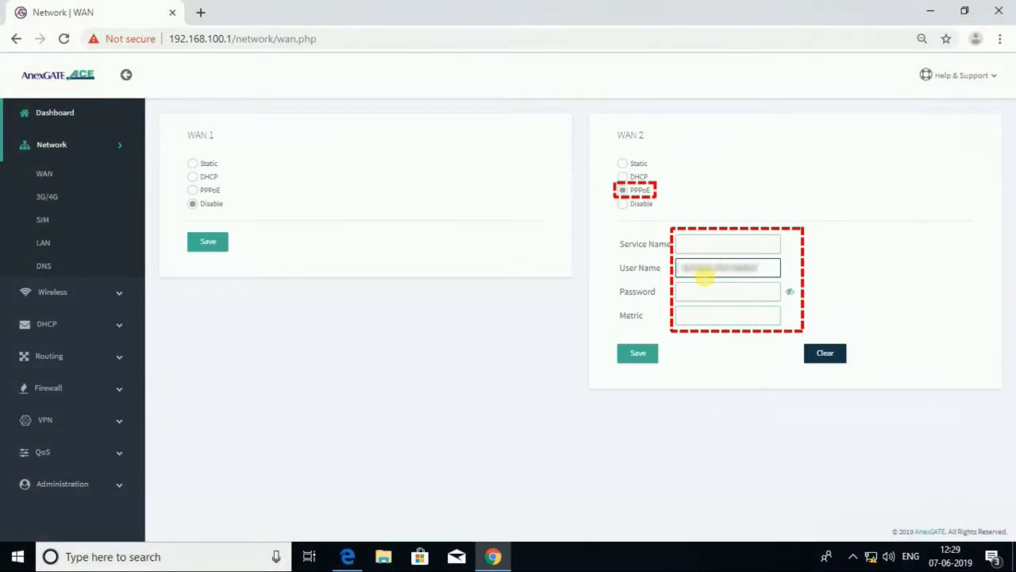
{"action": "type", "text": "1"}
{"action": "left_click", "coordinate": [706, 291]}
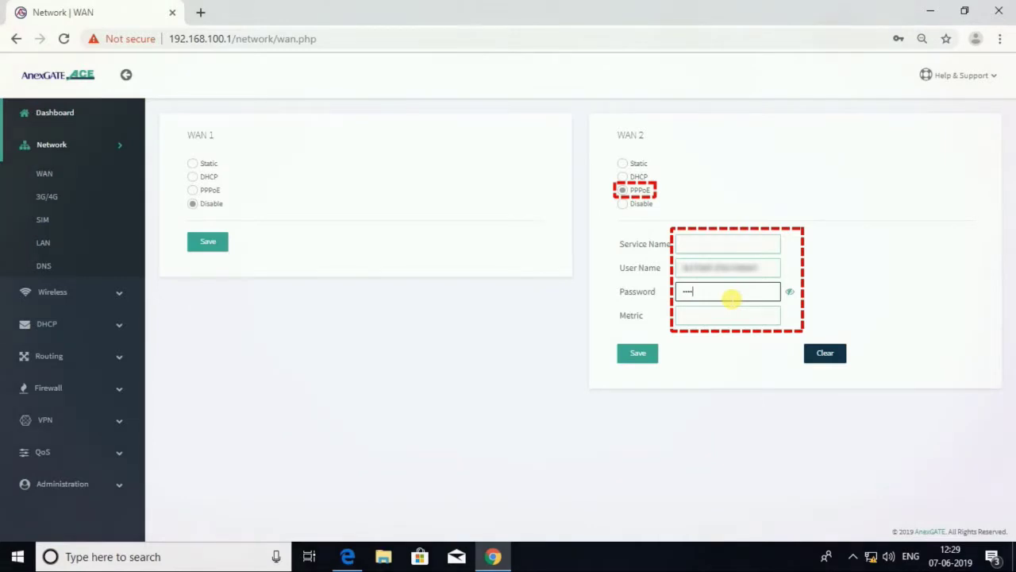
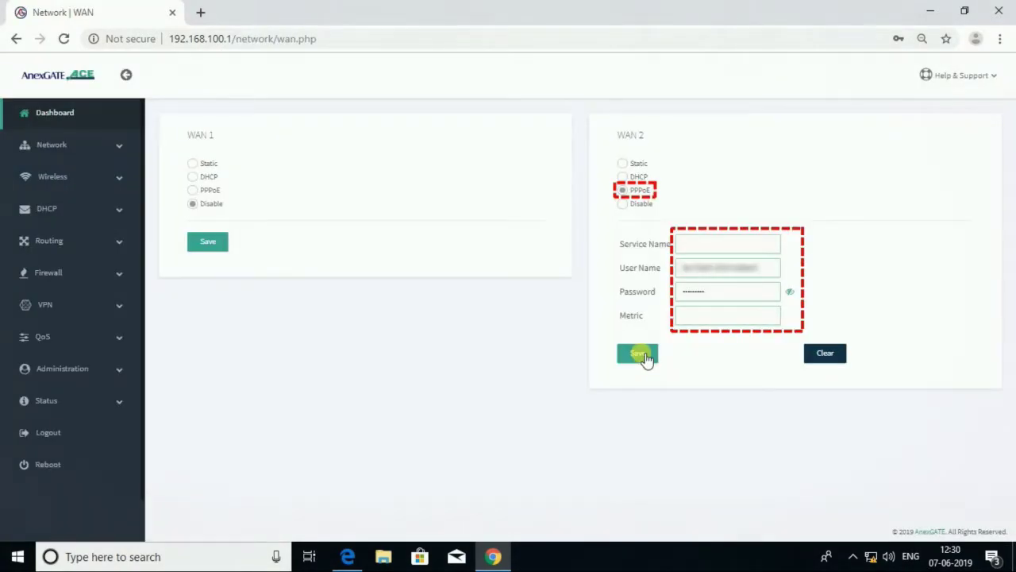
Step: Confirm on the Dashboard that WAN2 shows PPPOE with status Up
{"action": "left_click", "coordinate": [95, 119]}
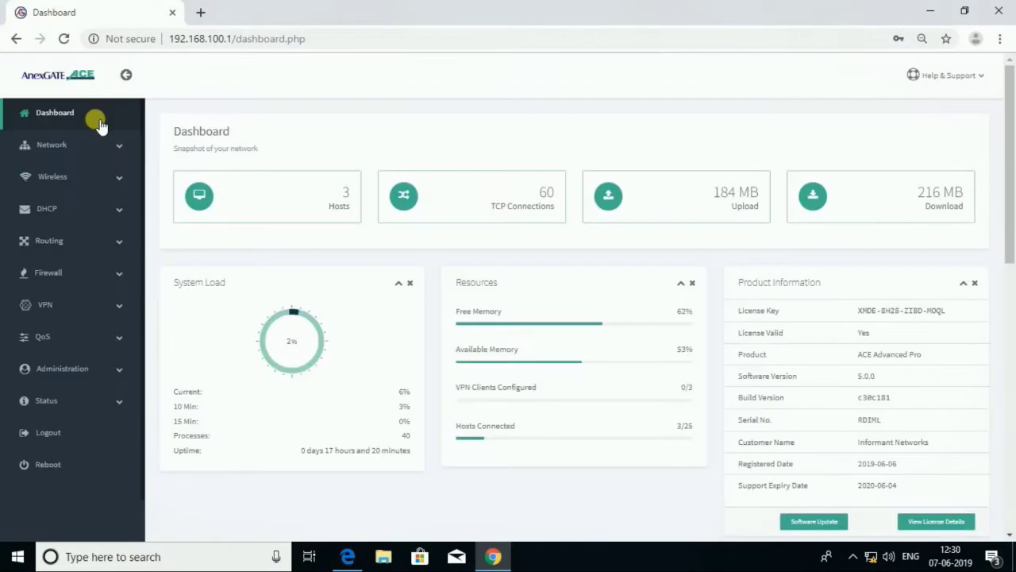
{"action": "scroll", "coordinate": [106, 141], "scroll_direction": "down", "scroll_amount": 6}
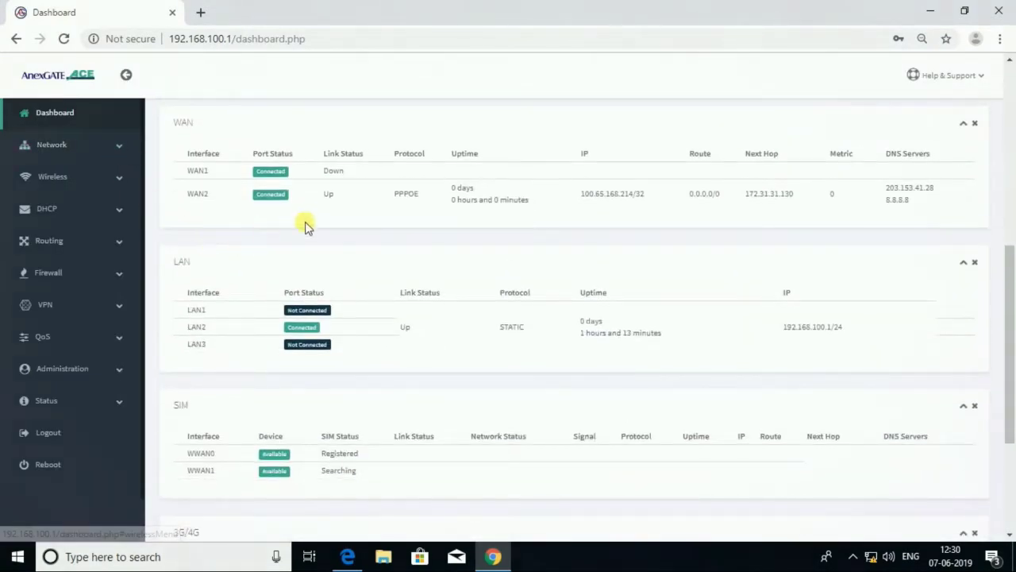
{"action": "scroll", "coordinate": [188, 198], "scroll_direction": "up", "scroll_amount": 1}
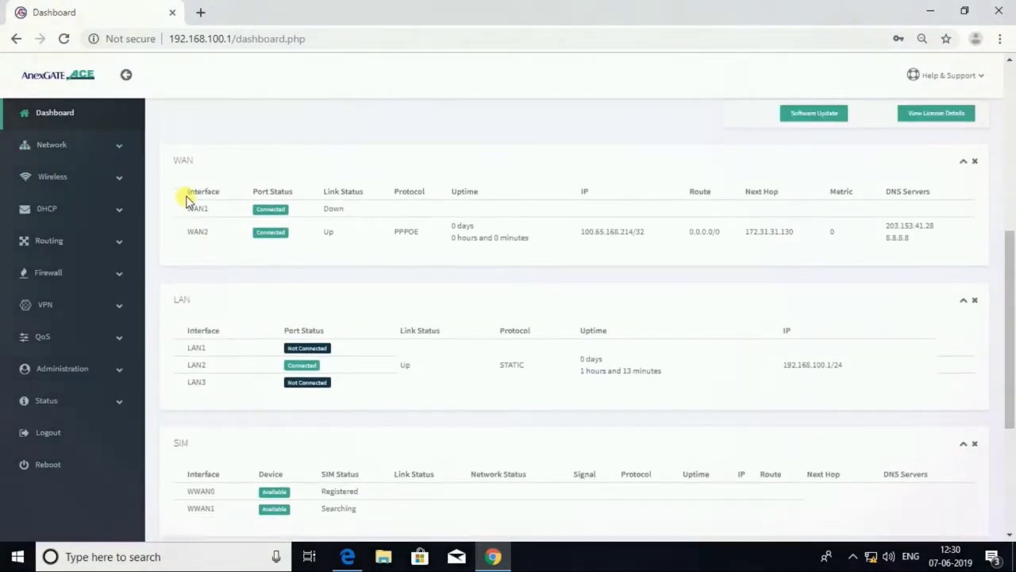
{"action": "left_click_drag", "start_coordinate": [182, 269], "coordinate": [391, 272]}
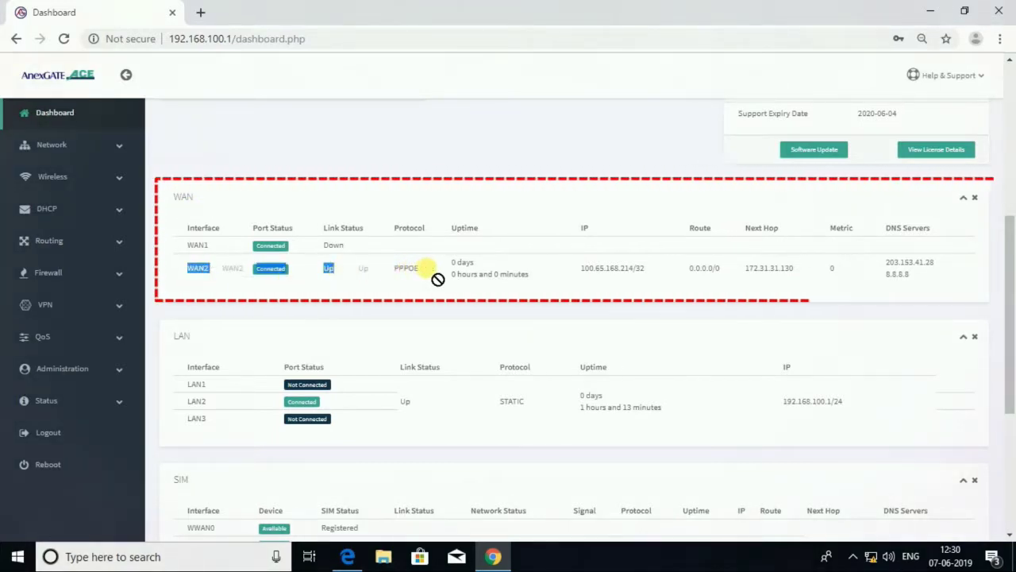
{"action": "left_click", "coordinate": [403, 269]}
{"action": "double_click", "coordinate": [402, 269]}
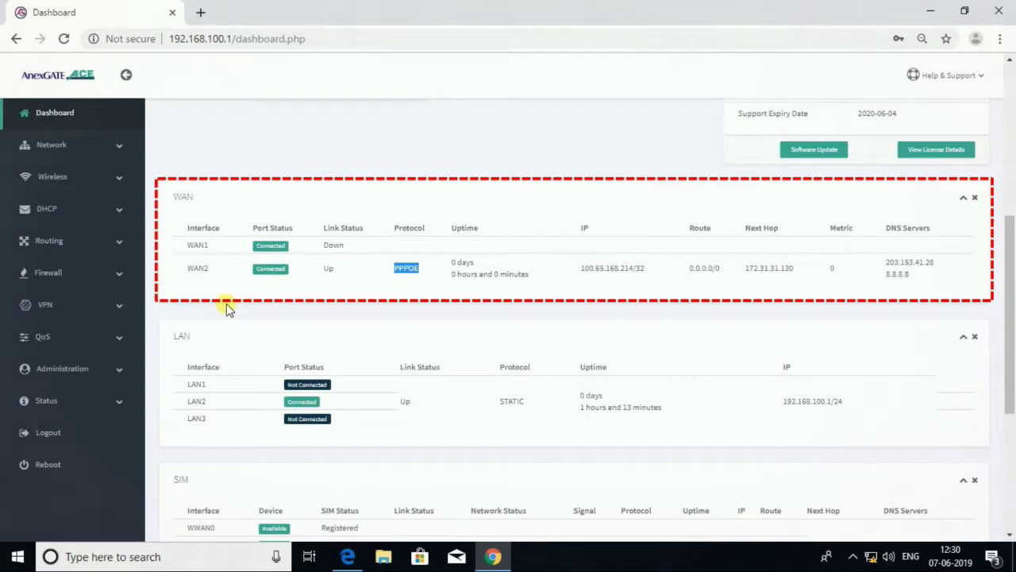
{"action": "scroll", "coordinate": [226, 303], "scroll_direction": "up", "scroll_amount": 5}
Step: Edit the firewall wan zone to use WAN2 with Accept/Reject/Accept policies and save
{"action": "left_click", "coordinate": [85, 272]}
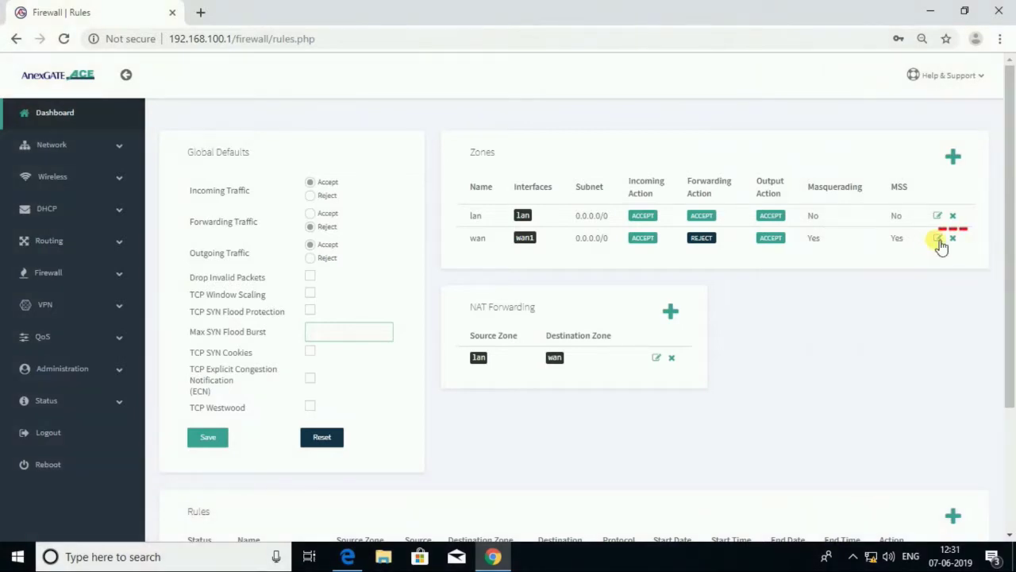
{"action": "left_click", "coordinate": [938, 239]}
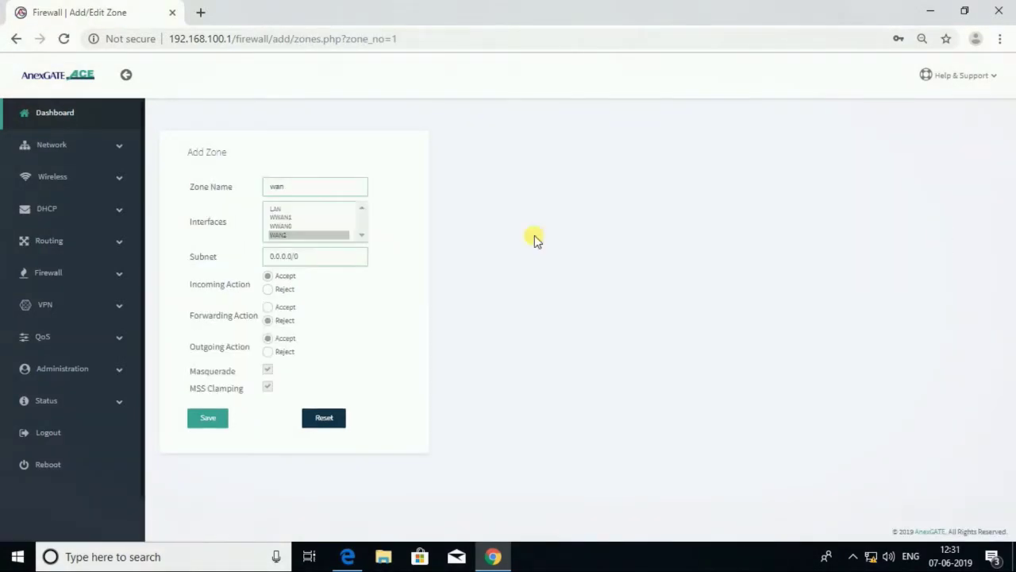
{"action": "left_click", "coordinate": [278, 235]}
{"action": "left_click", "coordinate": [286, 278]}
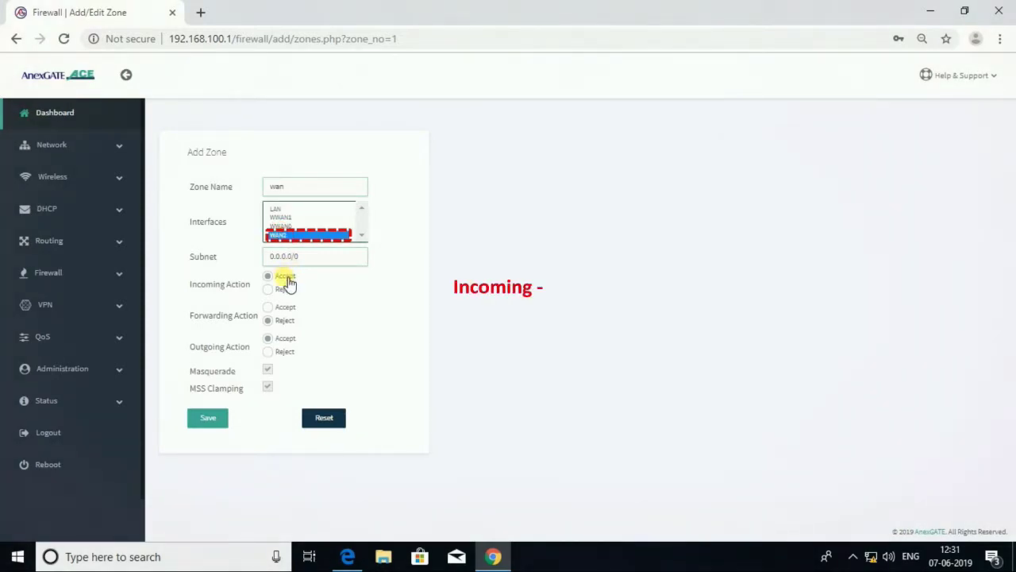
{"action": "left_click", "coordinate": [284, 318]}
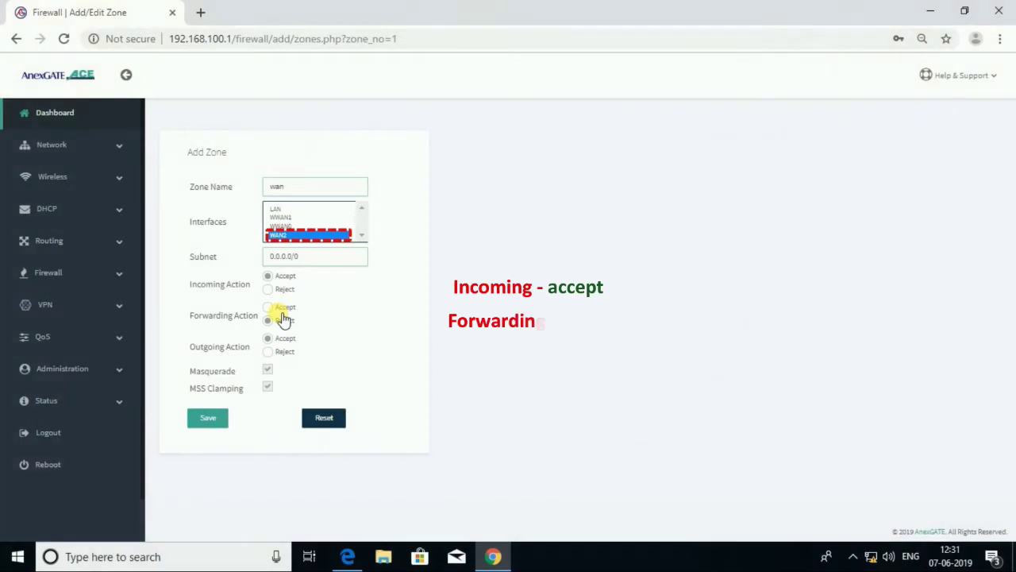
{"action": "left_click", "coordinate": [275, 341]}
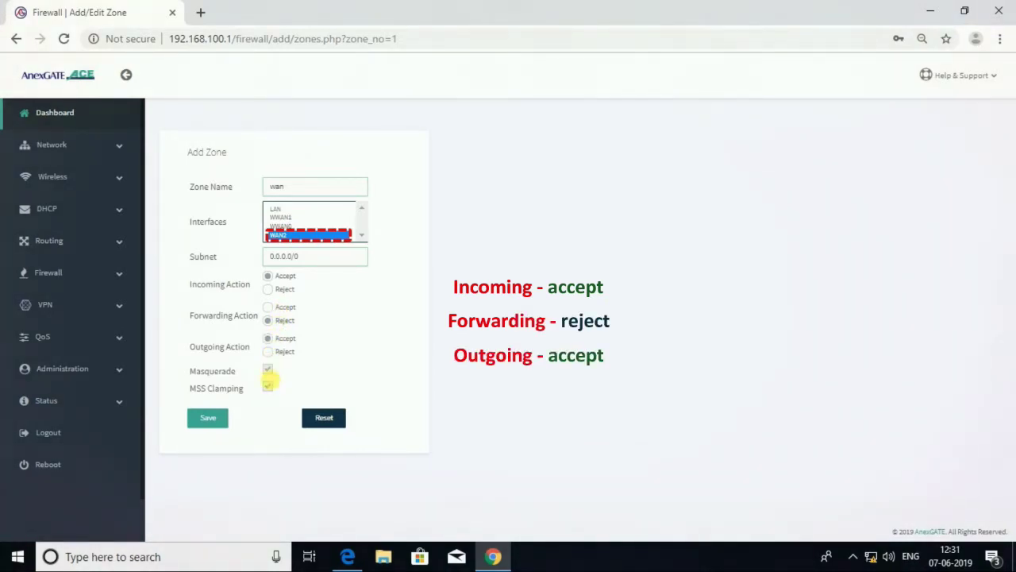
{"action": "left_click", "coordinate": [207, 429]}
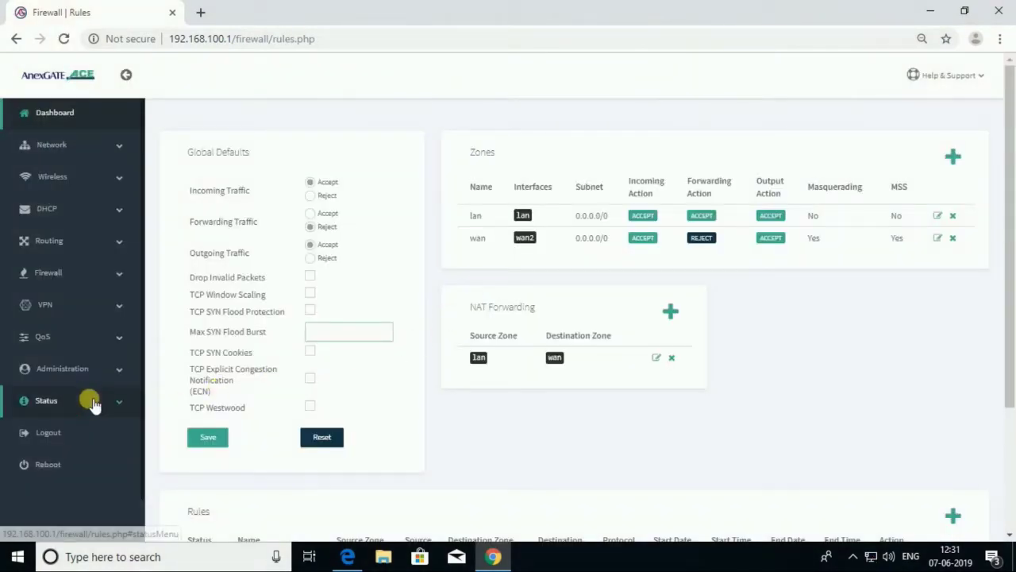
Step: Ping google.com from Status > System Command and confirm 5 packets received, 0% loss
{"action": "left_click", "coordinate": [91, 400]}
{"action": "scroll", "coordinate": [93, 405], "scroll_direction": "down", "scroll_amount": 2}
{"action": "scroll", "coordinate": [89, 407], "scroll_direction": "down", "scroll_amount": 1}
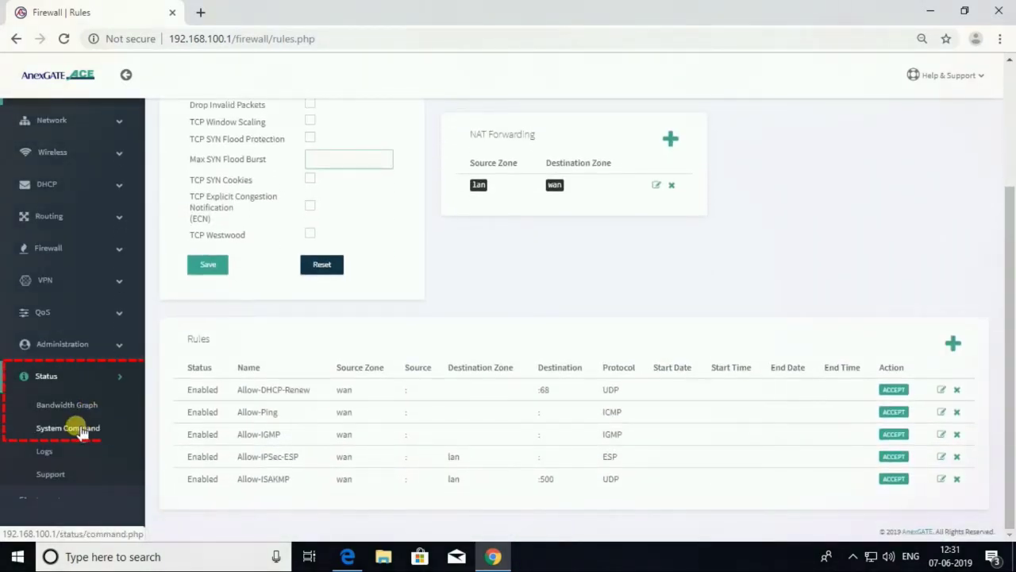
{"action": "left_click", "coordinate": [83, 428]}
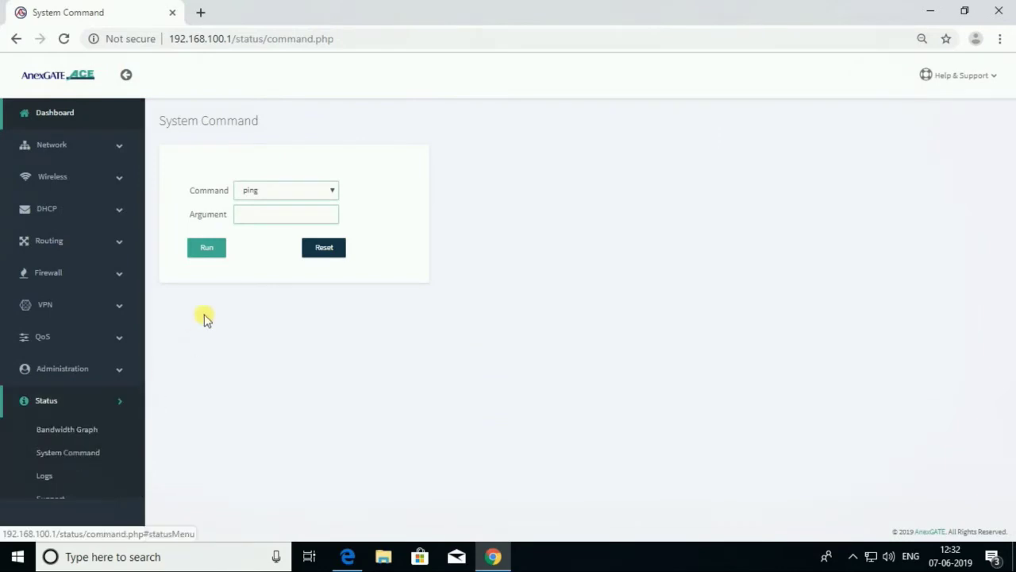
{"action": "left_click", "coordinate": [264, 215]}
{"action": "type", "text": "google.c"}
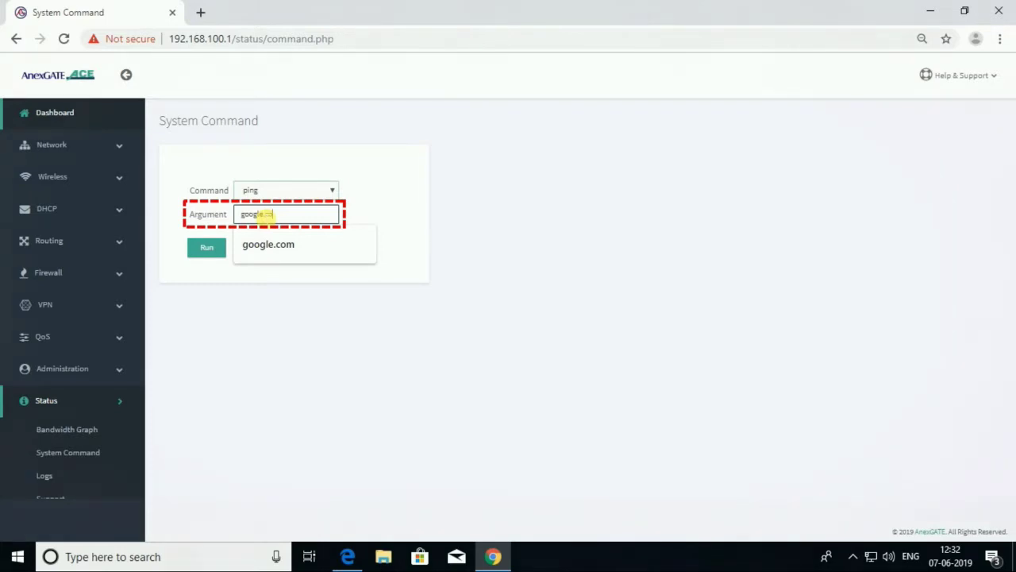
{"action": "type", "text": "om"}
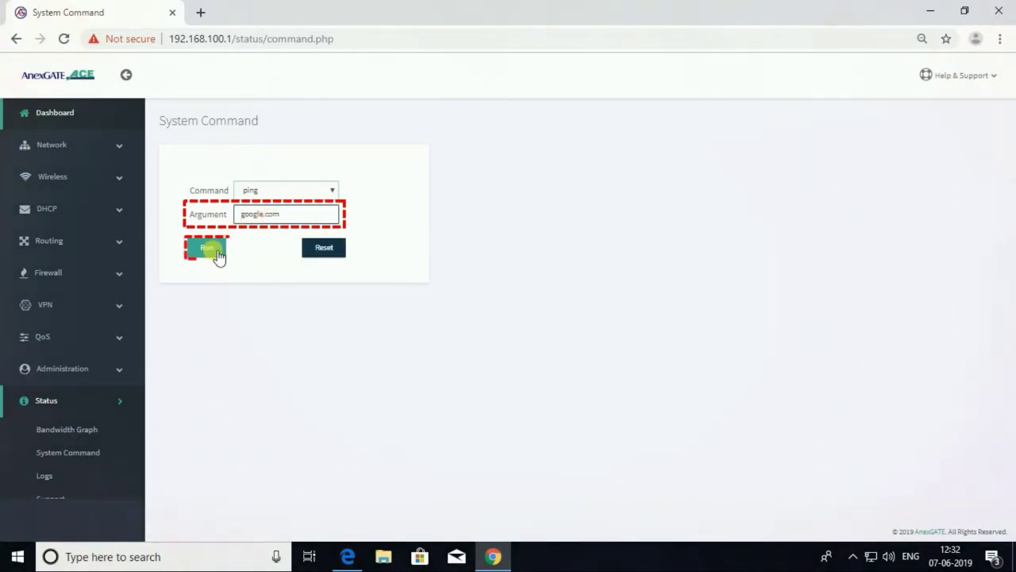
{"action": "left_click", "coordinate": [213, 248]}
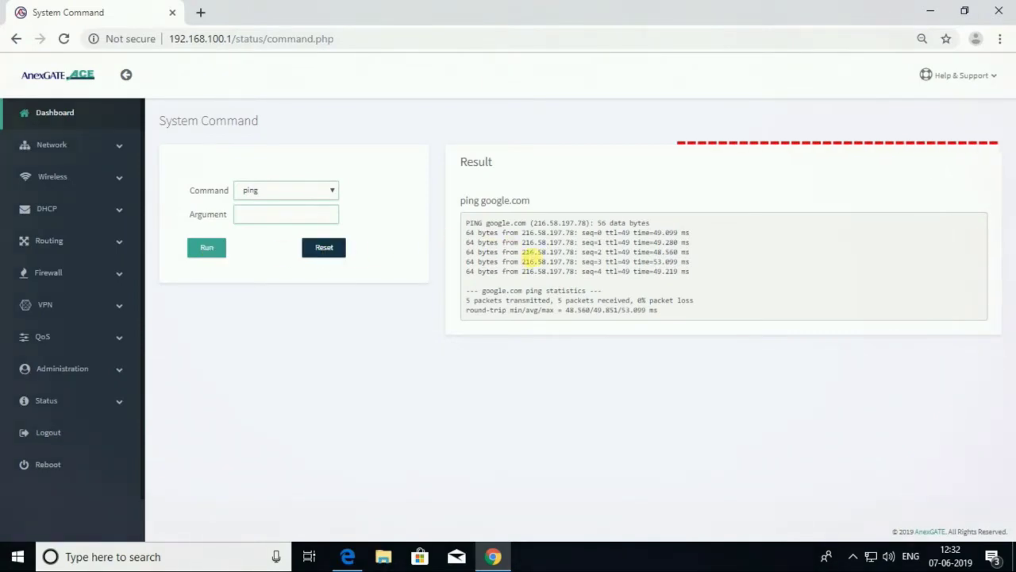
{"action": "mouse_move", "coordinate": [689, 272]}
{"action": "left_mouse_down"}
{"action": "mouse_move", "coordinate": [617, 245]}
{"action": "mouse_move", "coordinate": [465, 232]}
{"action": "left_mouse_up"}
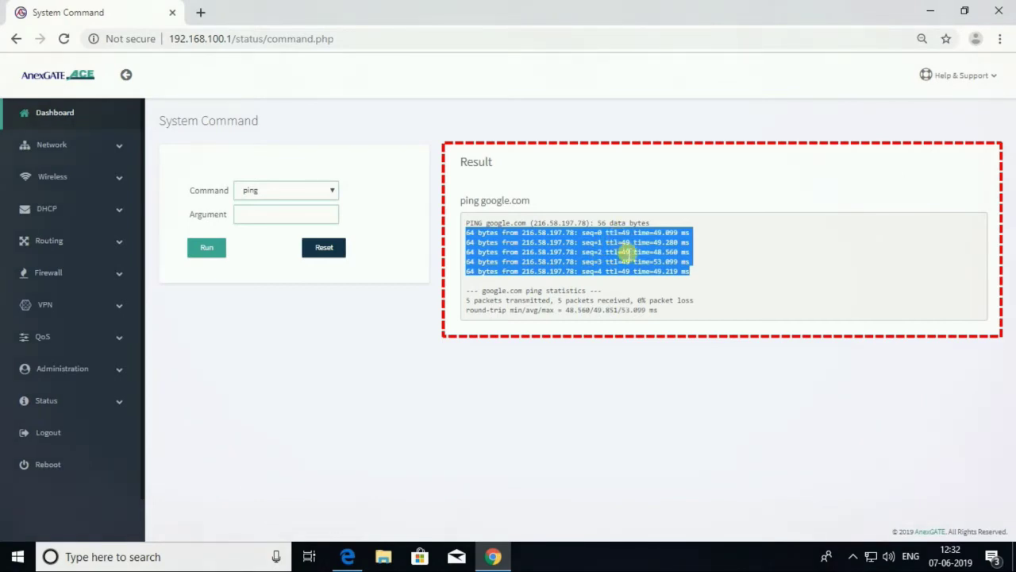
{"action": "left_click", "coordinate": [705, 286]}
Step: Open Command Prompt and ping google.com, getting replies from 216.58.197.78
{"action": "left_click", "coordinate": [79, 556]}
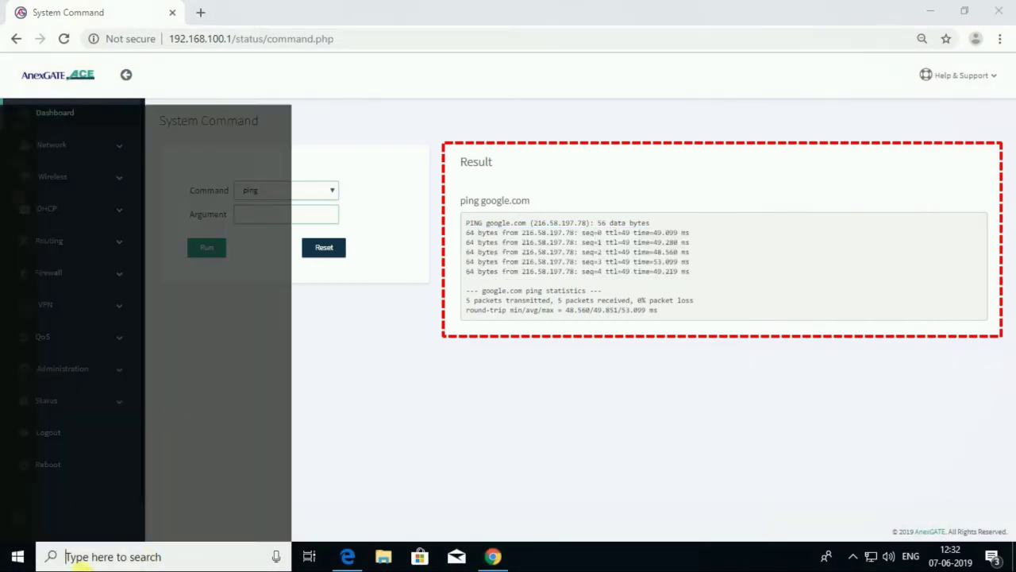
{"action": "type", "text": "cmd"}
{"action": "key", "text": "Return"}
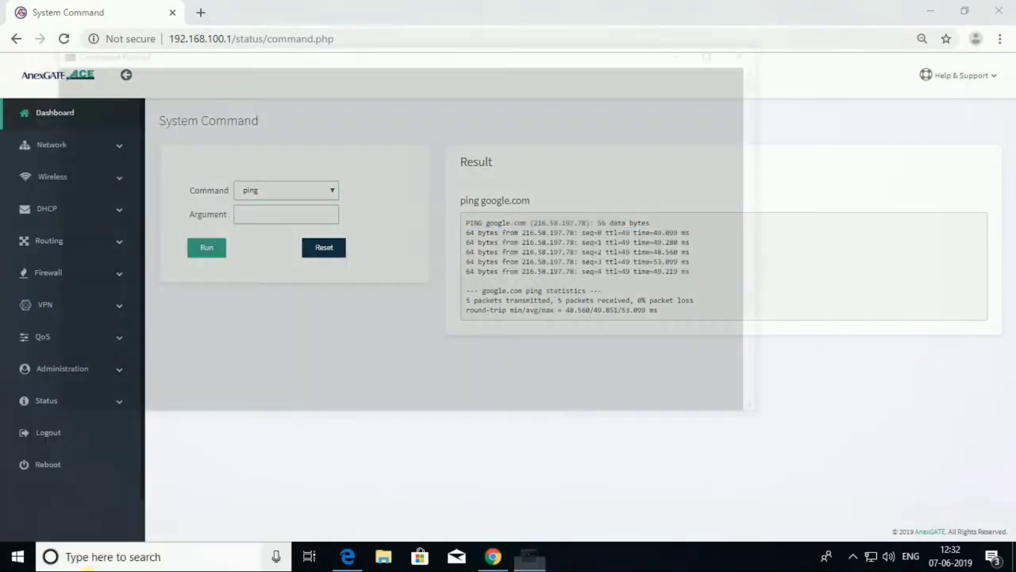
{"action": "type", "text": "p"}
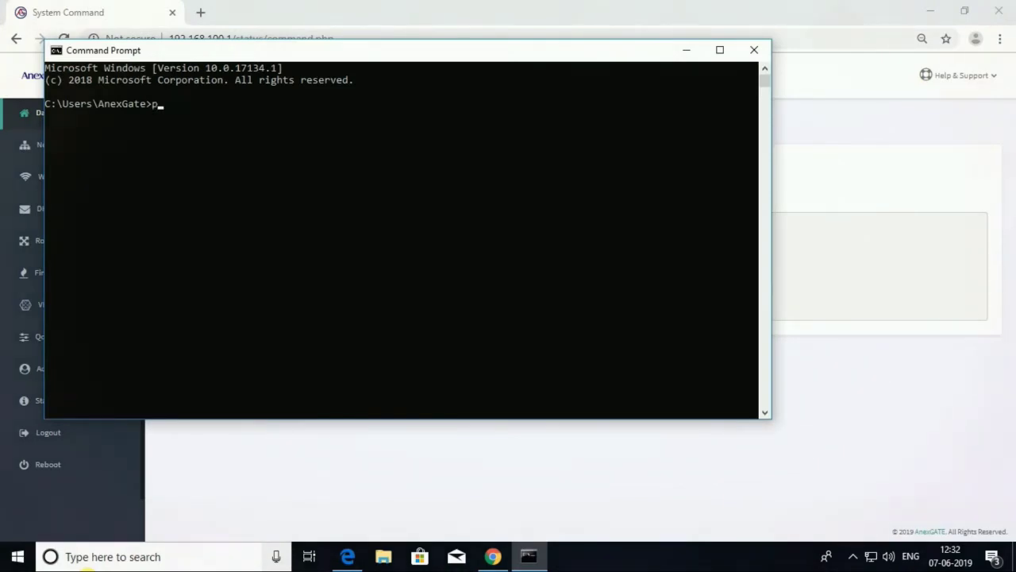
{"action": "type", "text": "ig"}
{"action": "key", "text": "BackSpace"}
{"action": "type", "text": "n"}
{"action": "type", "text": "g google.c"}
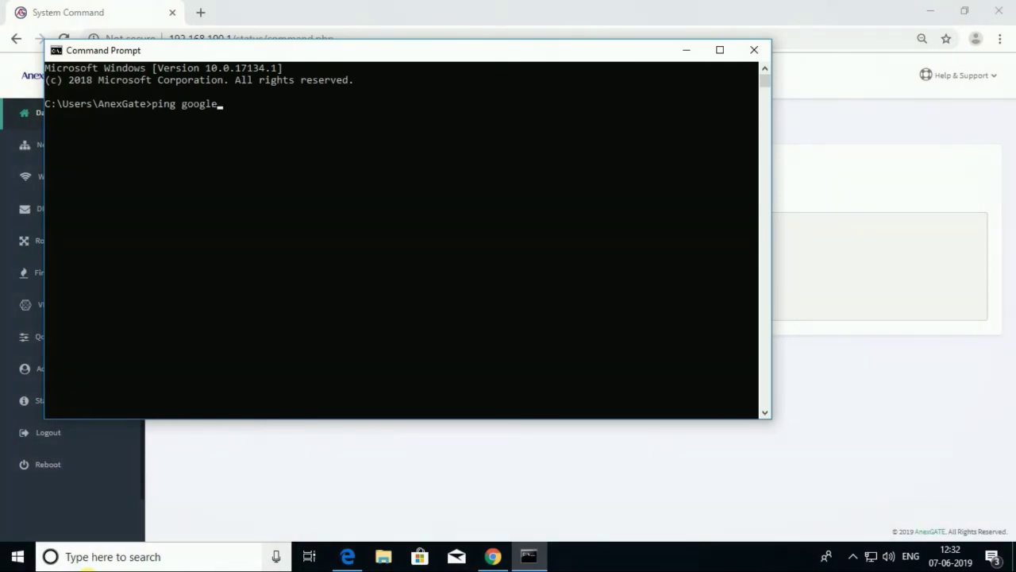
{"action": "type", "text": "om"}
{"action": "key", "text": "Return"}
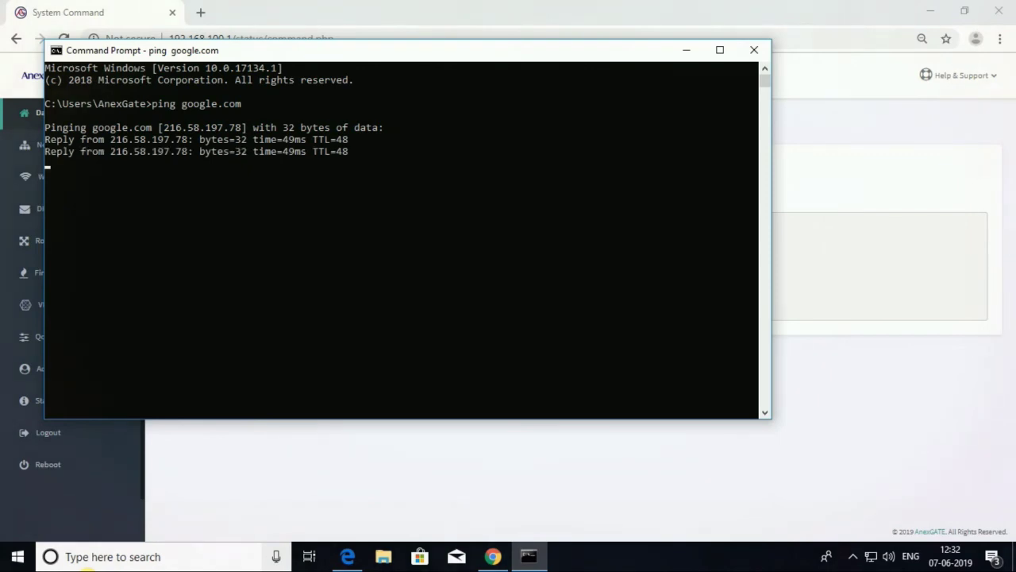